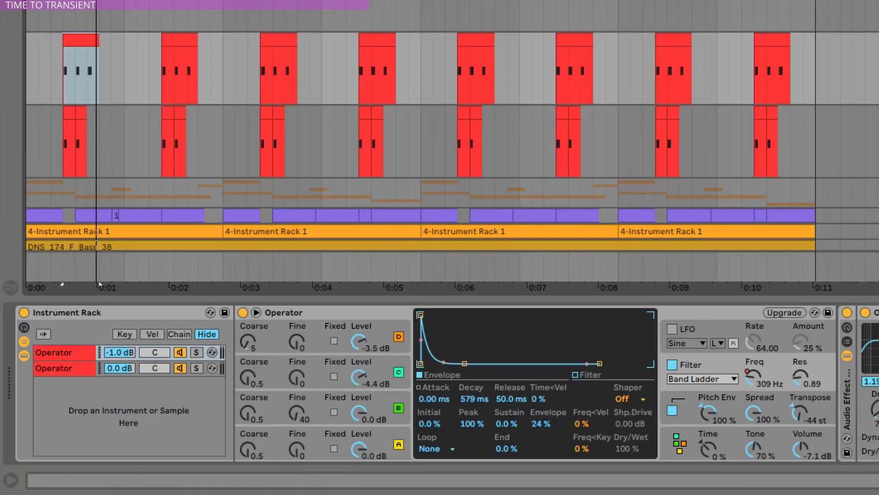
# Audition the Instrument Rack's two Operator chains in solo, starting with the -1.0 dB chain
pyautogui.click(197, 352)
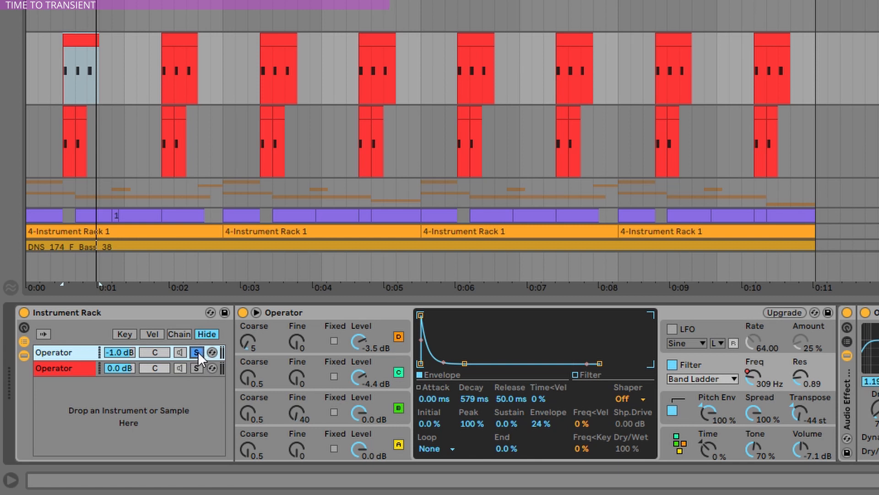
pyautogui.press('space')
pyautogui.click(197, 367)
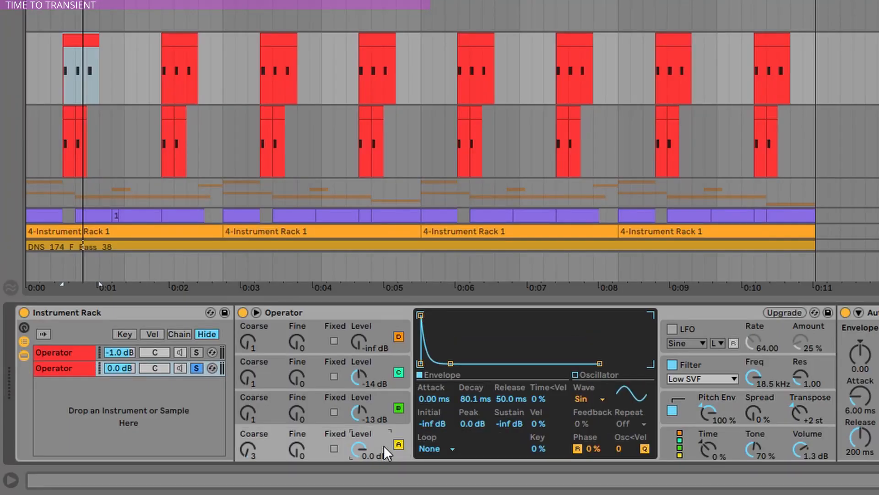
# Examine oscillators B and C and the pitch envelope of the second chain's Operator
pyautogui.click(369, 403)
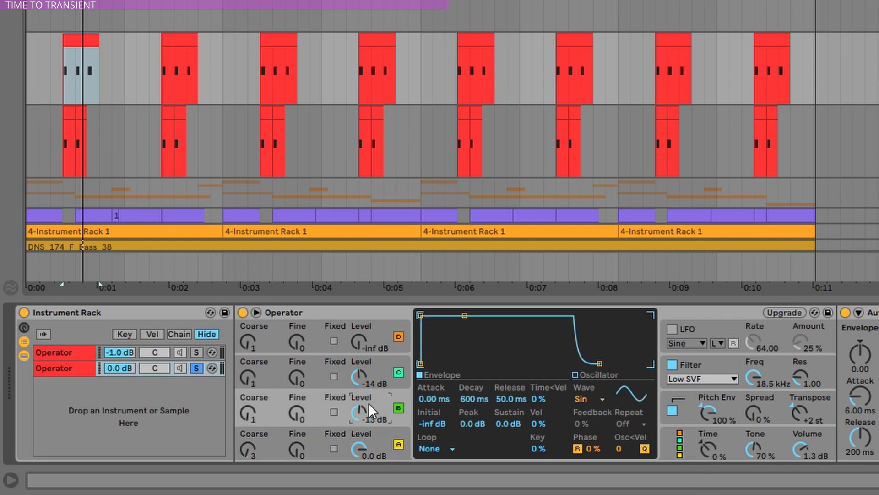
pyautogui.click(377, 368)
pyautogui.click(735, 395)
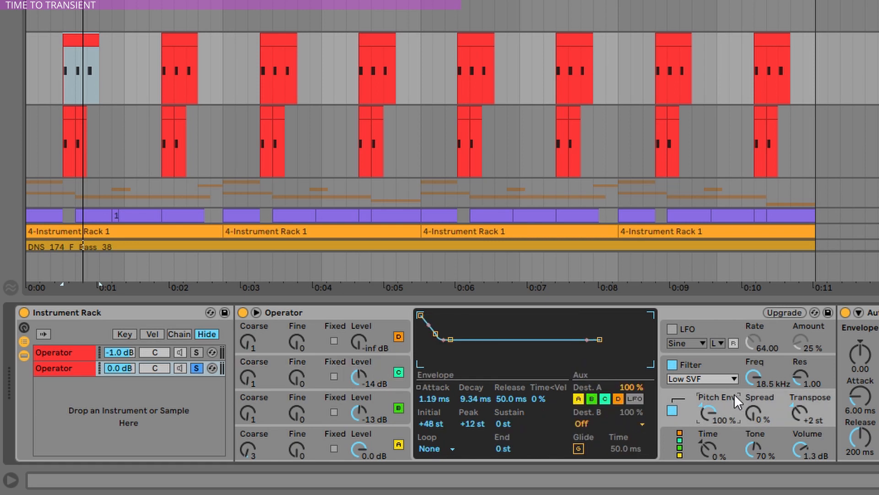
# Compare the second chain's sound by bypassing and re-enabling Operator's pitch envelope and the Auto Filter
pyautogui.click(672, 410)
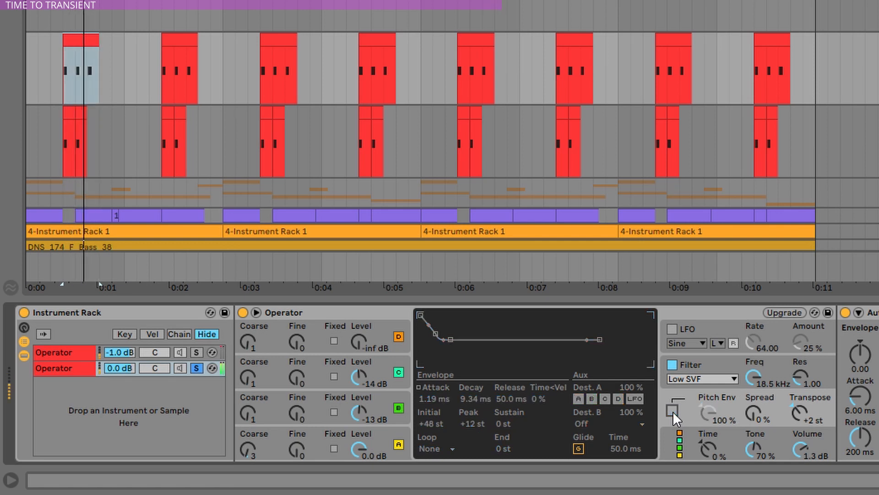
pyautogui.click(672, 411)
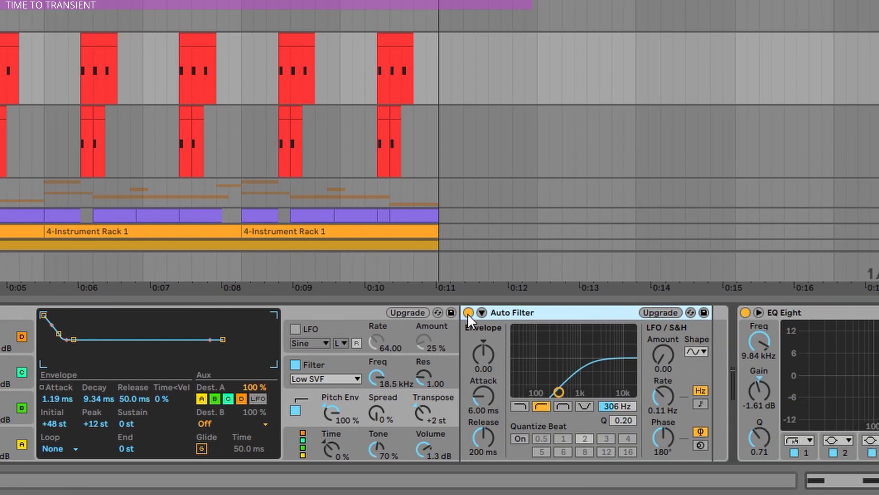
pyautogui.click(468, 314)
pyautogui.click(468, 313)
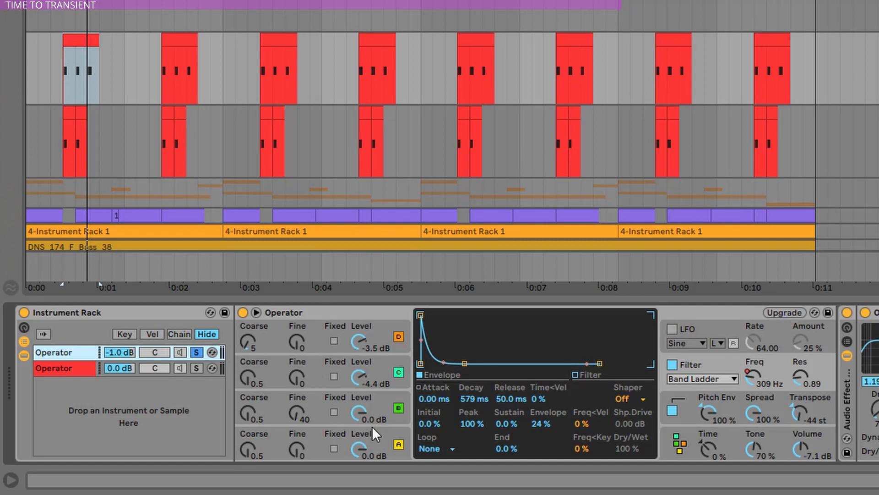
# Examine the algorithm and the settings of oscillators A, B, C and D in the first chain's Operator
pyautogui.click(374, 435)
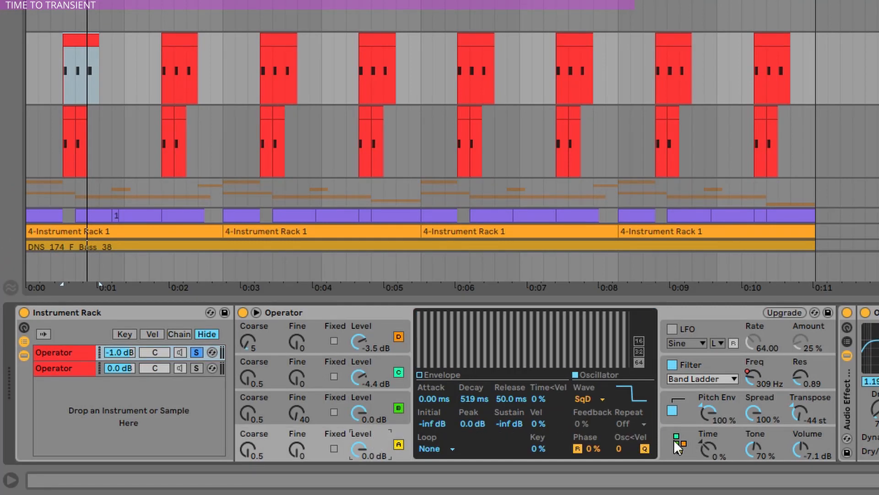
pyautogui.click(676, 443)
pyautogui.click(380, 438)
pyautogui.click(379, 416)
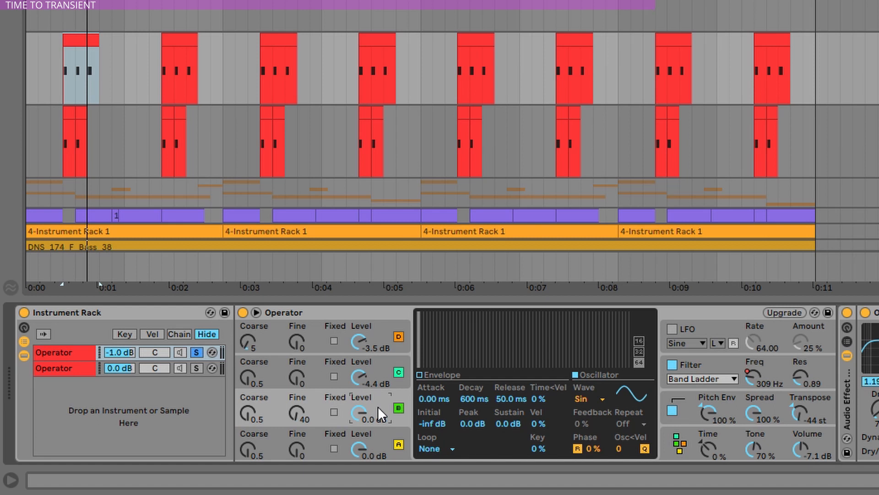
pyautogui.click(374, 374)
pyautogui.click(375, 329)
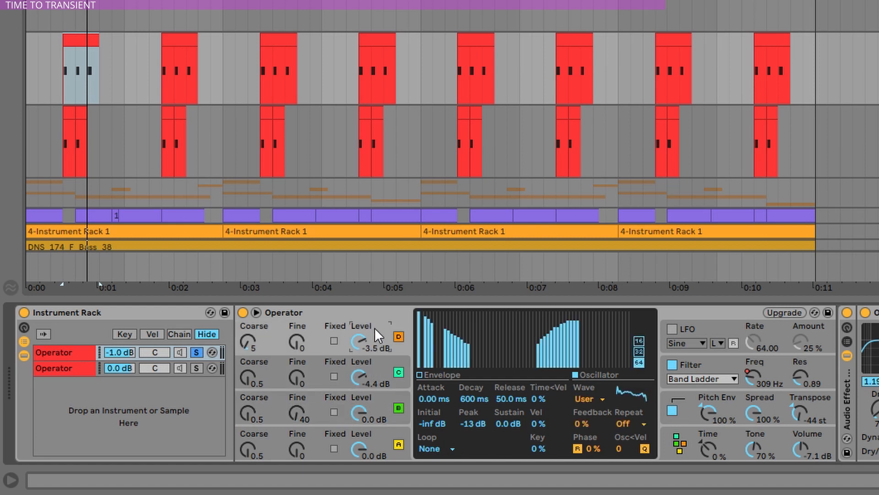
# Examine the first chain's Operator filter envelope and compare the sound with the filter off and on
pyautogui.click(716, 318)
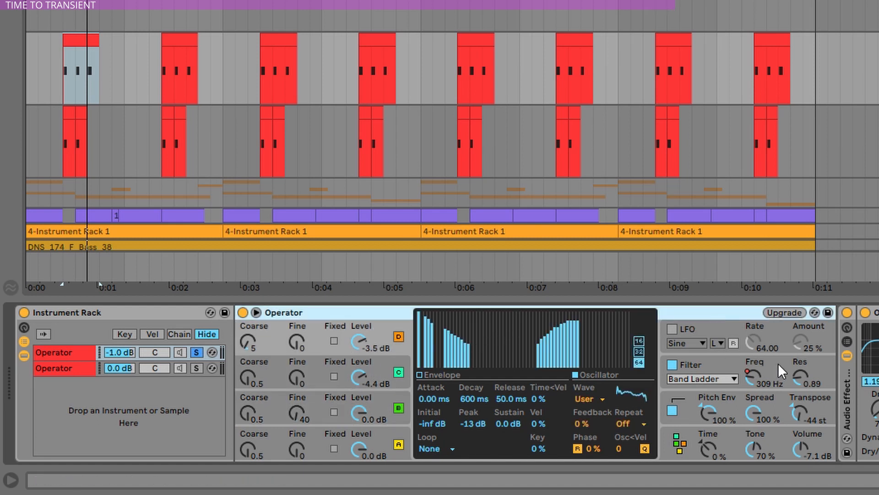
pyautogui.click(751, 368)
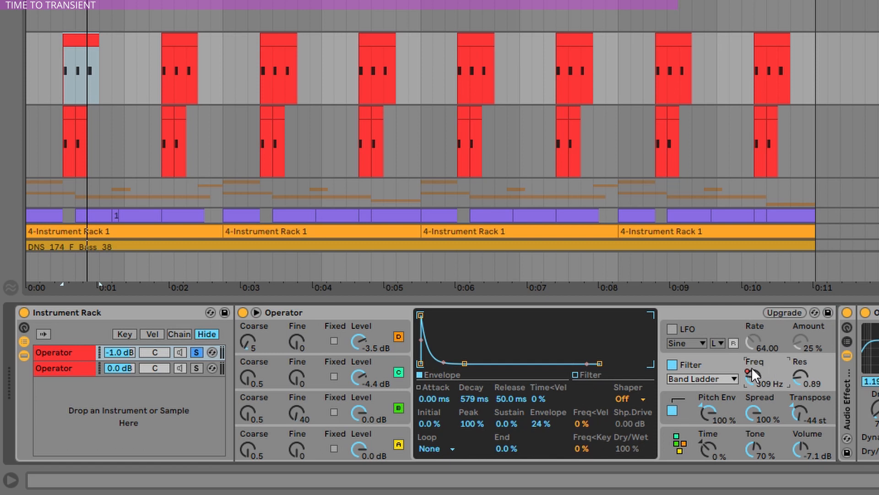
pyautogui.click(672, 363)
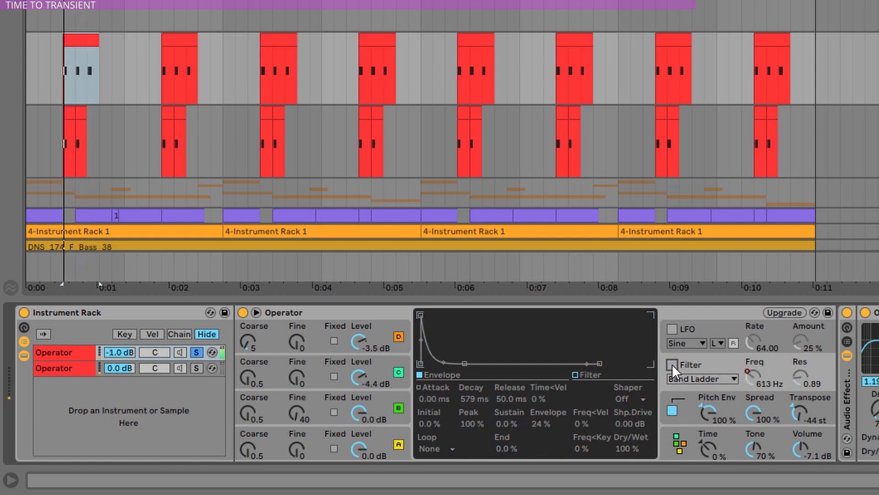
pyautogui.click(672, 363)
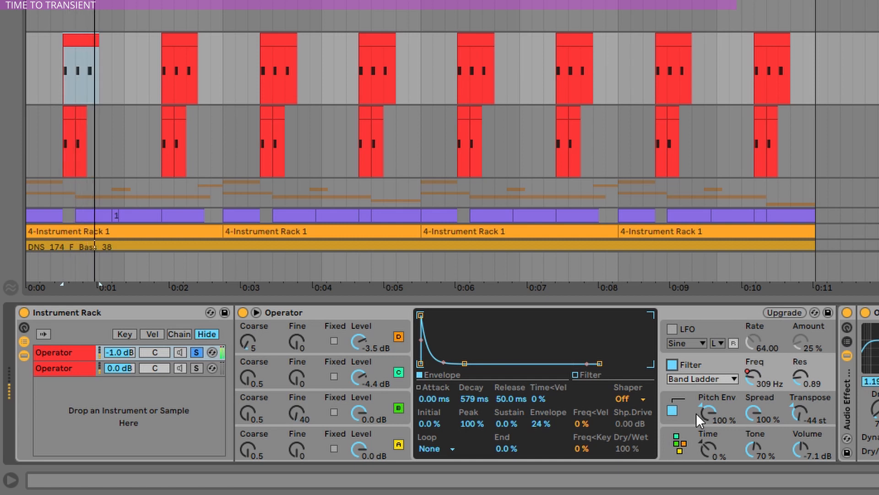
# Compare the first chain's sound with Operator's pitch envelope and the Overdrive and Erosion rack bypassed and active
pyautogui.click(672, 410)
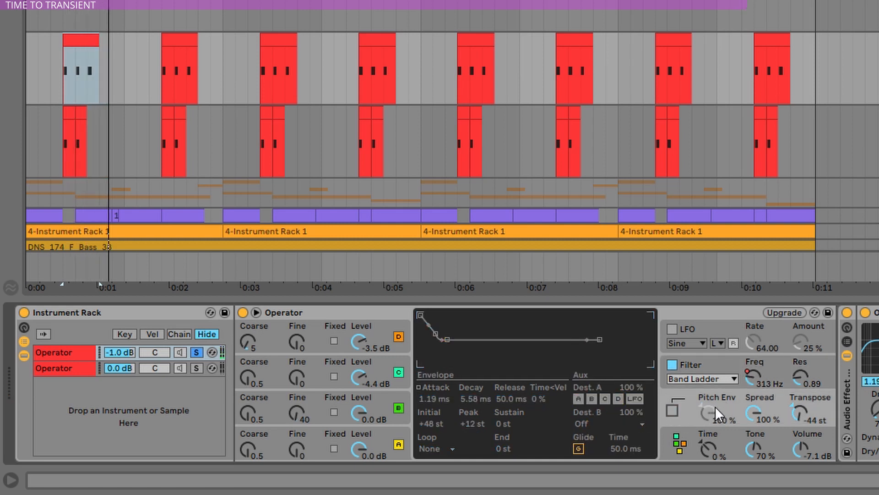
pyautogui.click(669, 410)
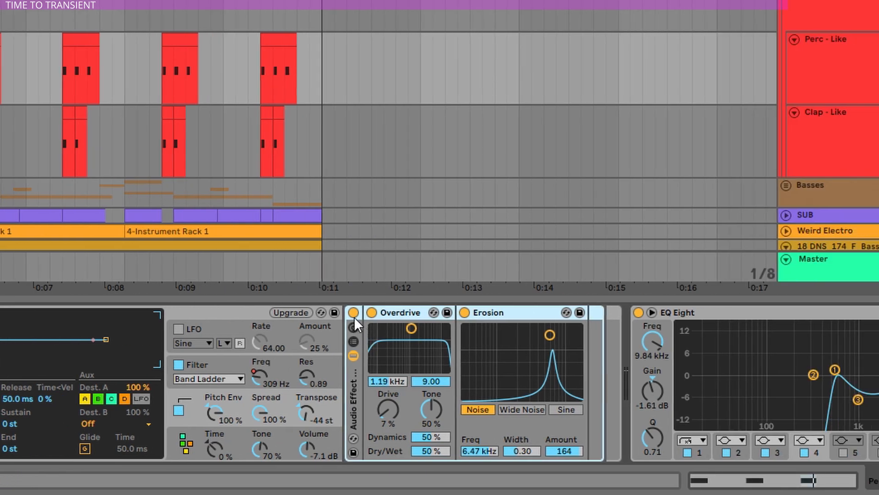
pyautogui.click(353, 312)
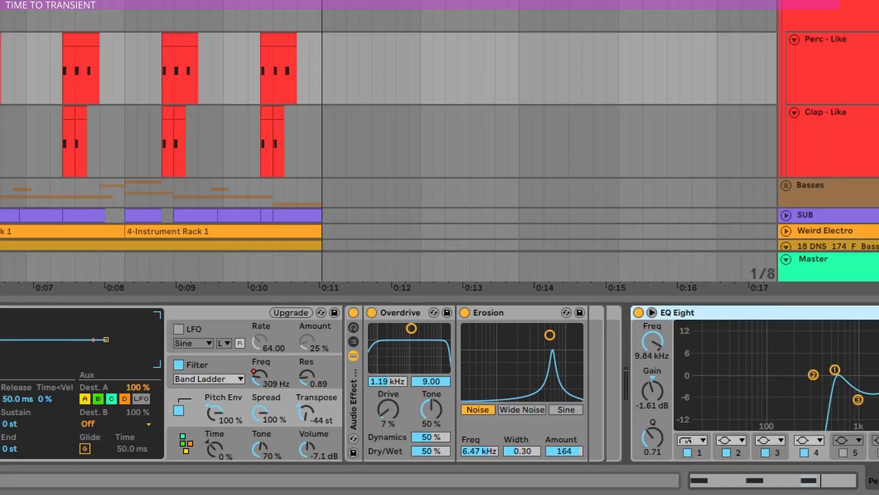
# Compare the percussion sound with the EQ Eight following the rack bypassed and active
pyautogui.hscroll(7, 871, 389)
pyautogui.click(759, 305)
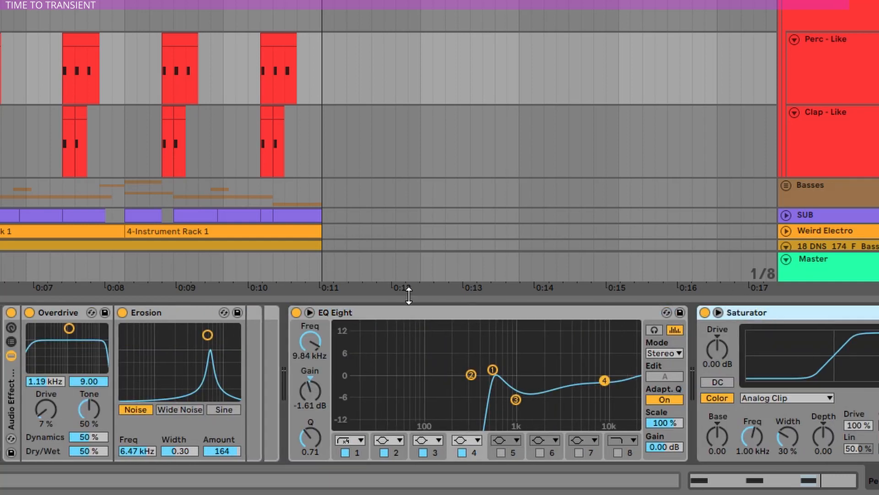
pyautogui.click(331, 318)
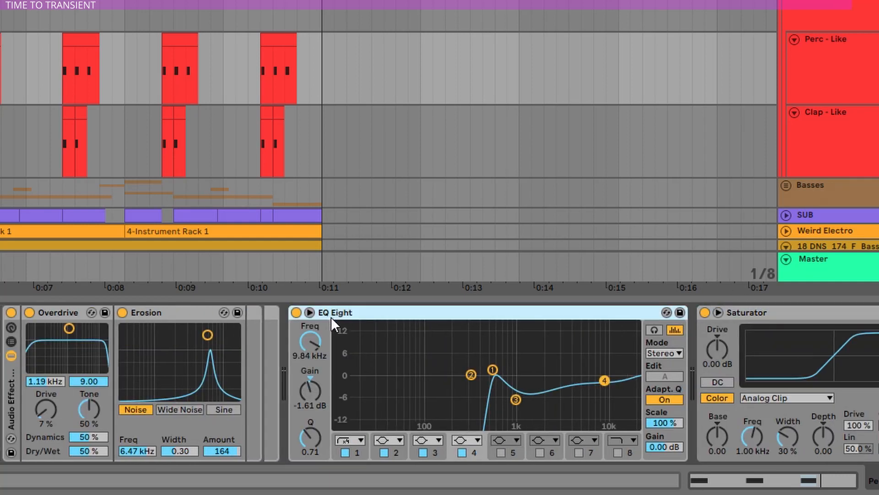
pyautogui.click(296, 313)
pyautogui.click(296, 313)
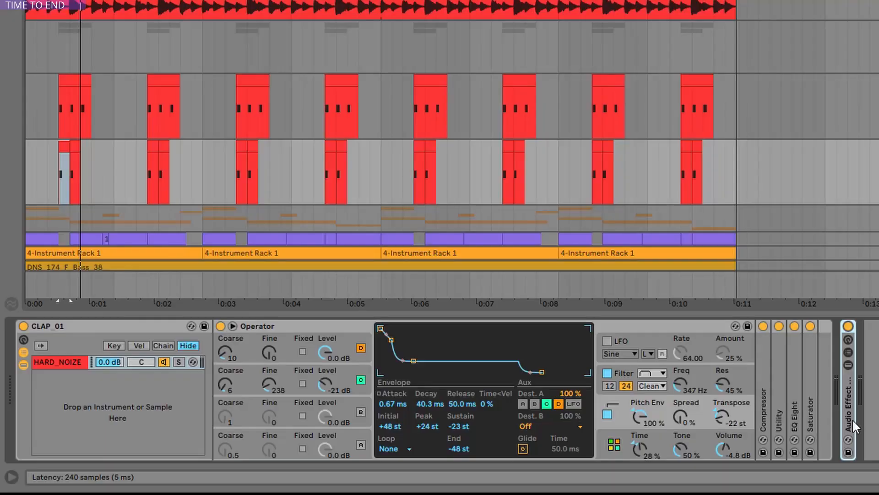
# Examine the envelope and waveform settings of oscillators C and D in the CLAP_01 rack's Operator
pyautogui.click(343, 374)
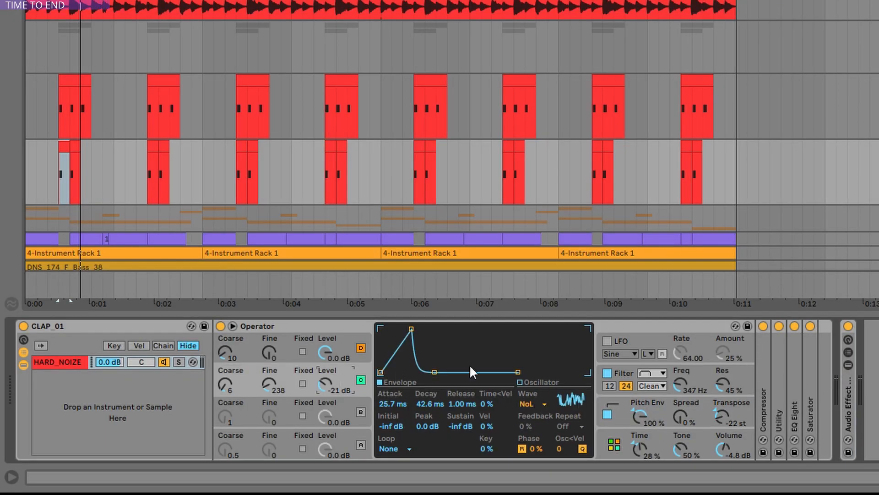
pyautogui.click(346, 338)
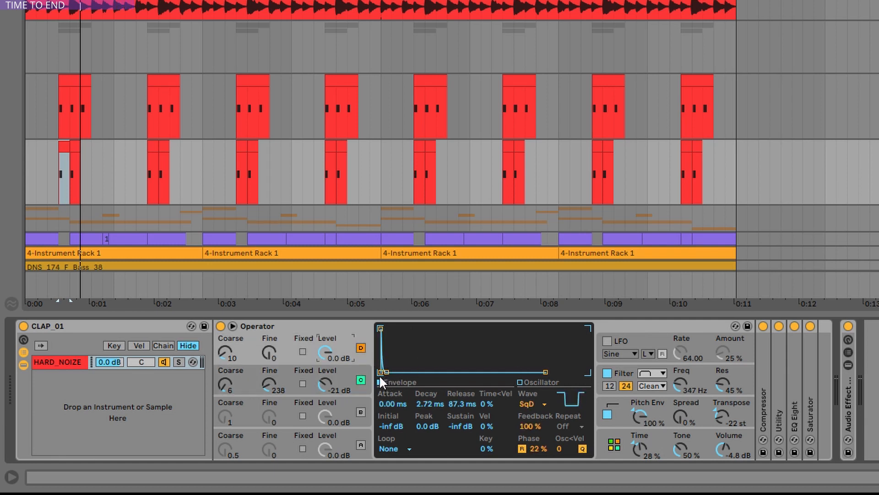
pyautogui.click(346, 373)
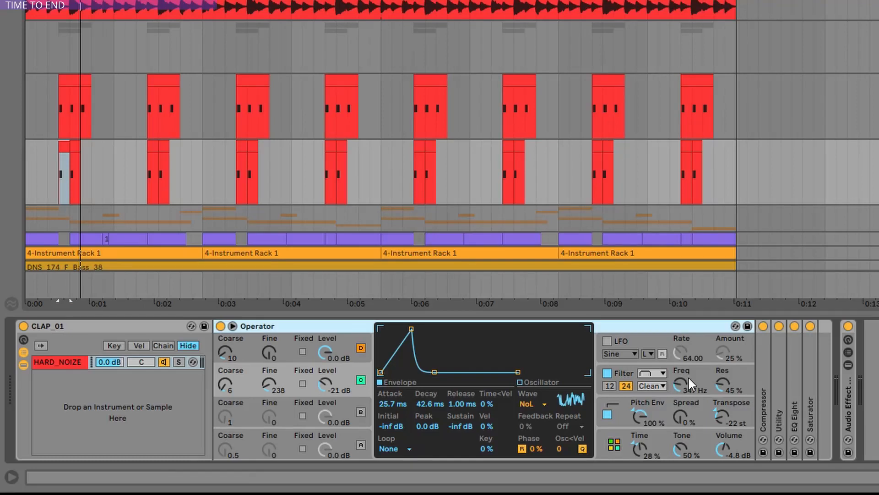
# Examine the clap Operator's filter and pitch envelopes, comparing the sound with the filter off and on
pyautogui.click(700, 372)
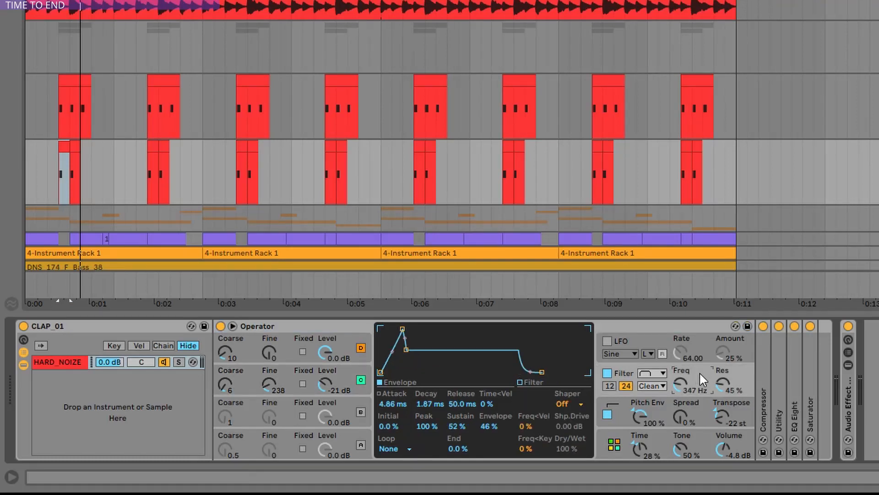
pyautogui.click(608, 373)
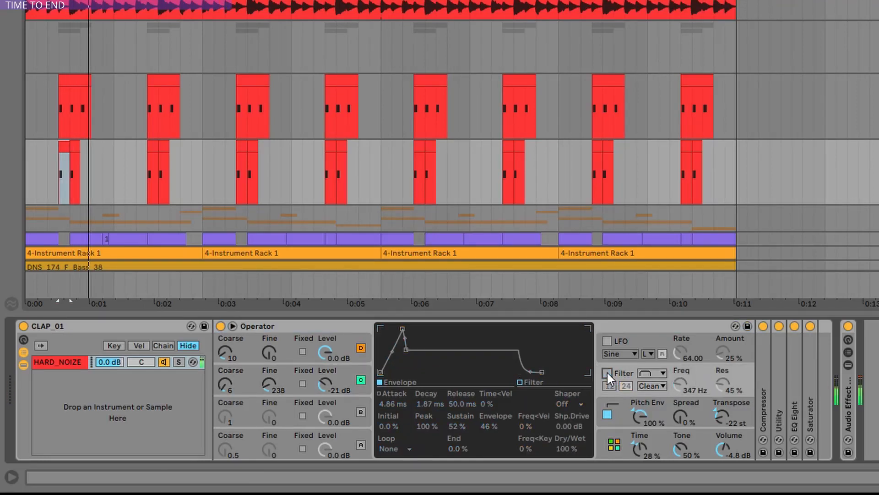
pyautogui.click(607, 372)
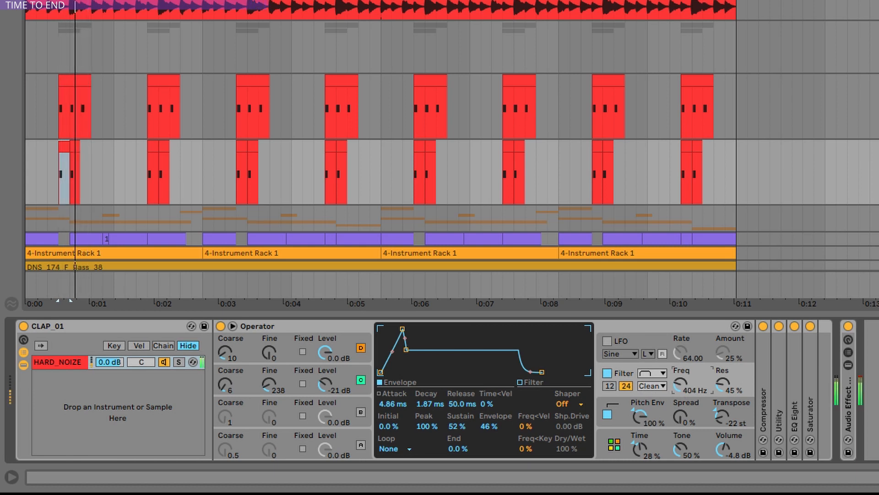
pyautogui.click(606, 414)
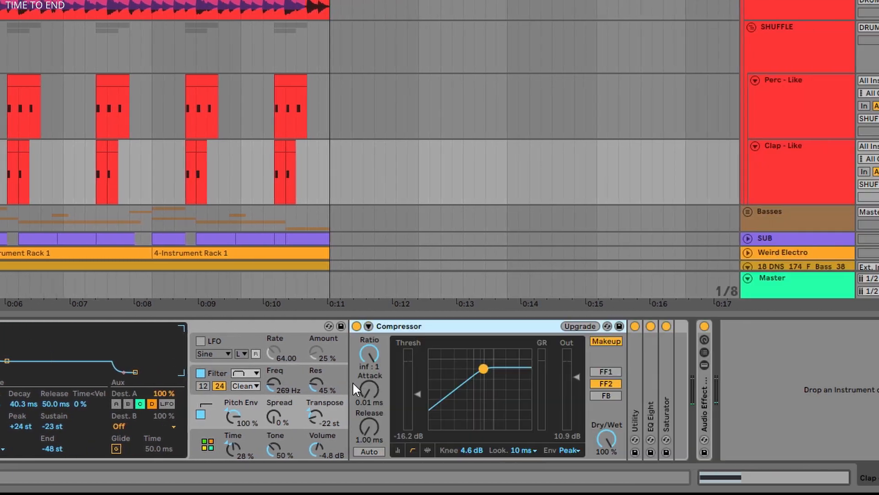
# Unfold the clap chain's Utility and EQ Eight and the following Audio Effect Rack to examine their settings
pyautogui.doubleClick(635, 373)
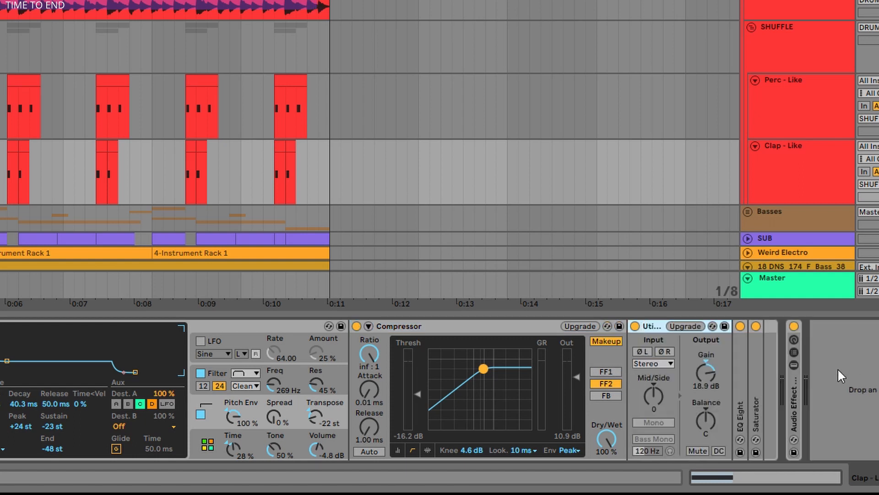
pyautogui.doubleClick(741, 373)
pyautogui.hscroll(5, 778, 389)
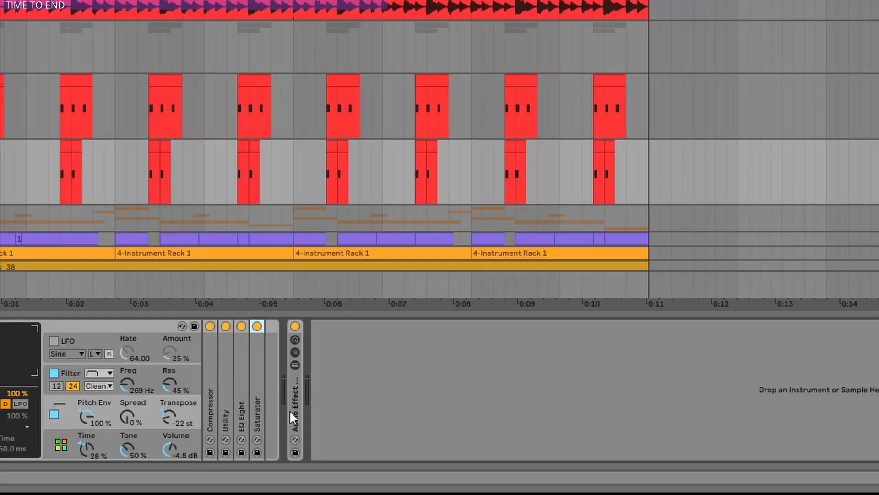
pyautogui.doubleClick(295, 403)
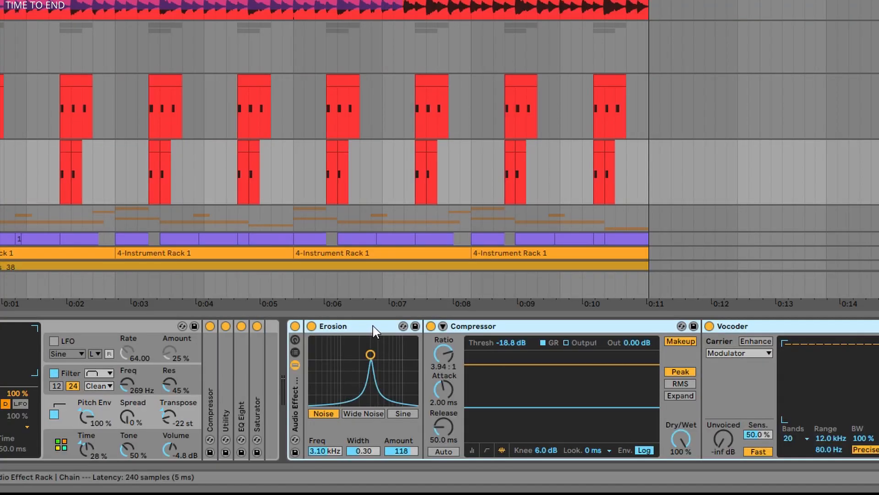
pyautogui.click(372, 326)
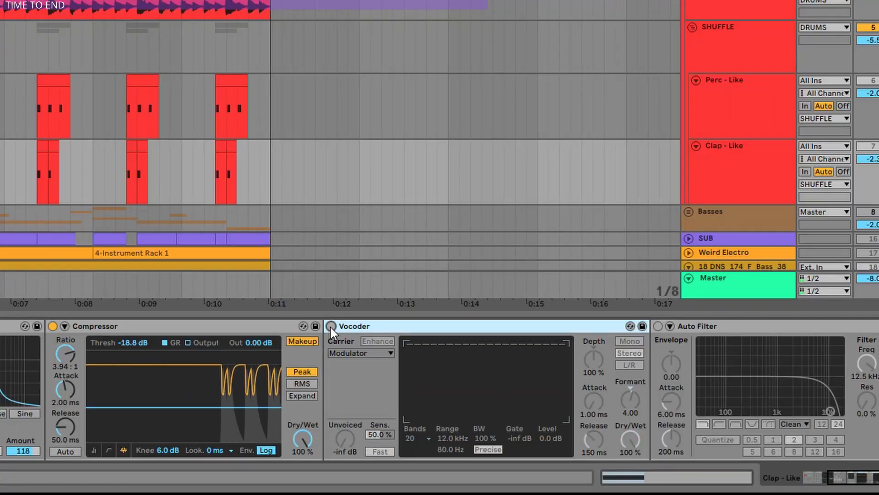
# Activate the Vocoder in the clap chain and examine its carrier options, keeping Modulator selected
pyautogui.click(331, 326)
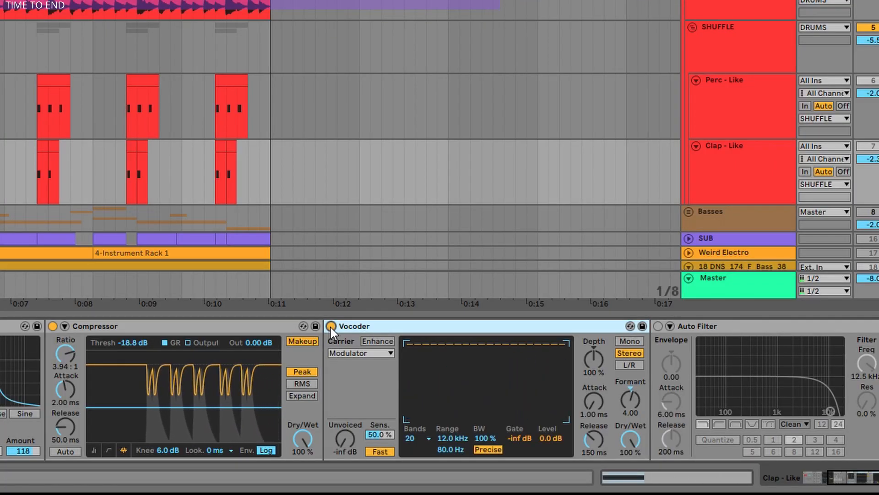
pyautogui.click(355, 350)
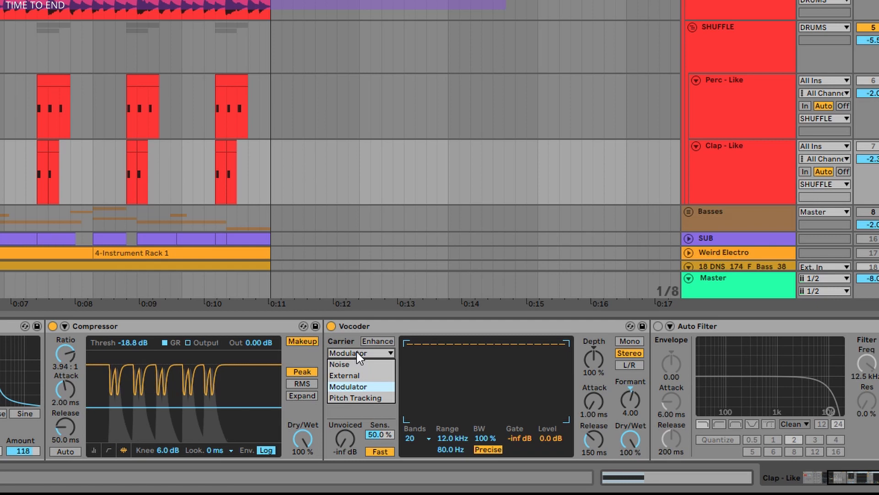
pyautogui.click(348, 407)
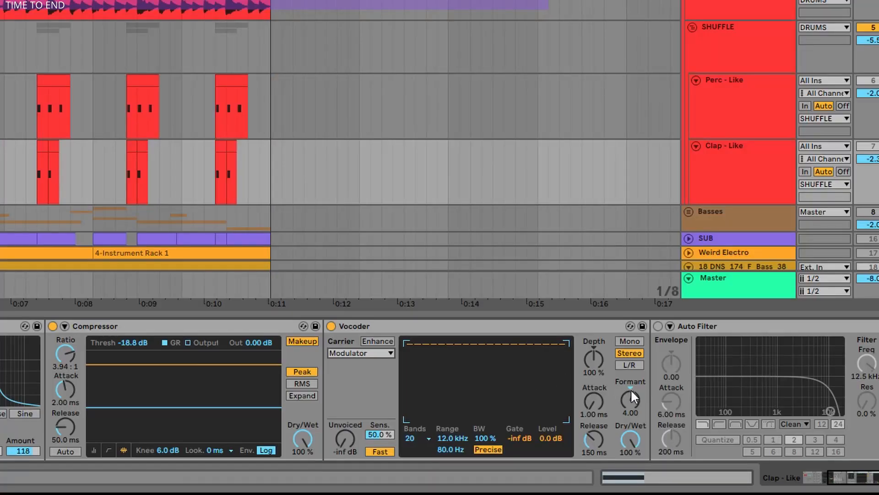
# Try the Vocoder's formant at -1.00 and -12.0 during playback, and undo the formant change
pyautogui.moveTo(634, 397)
pyautogui.mouseDown()
pyautogui.moveTo(634, 376)
pyautogui.moveTo(634, 388)
pyautogui.mouseUp()
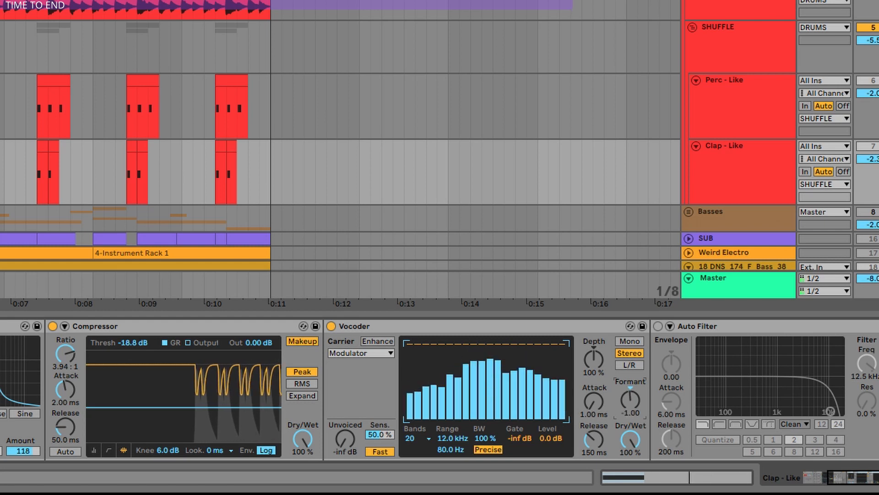
pyautogui.moveTo(634, 425); pyautogui.dragTo(634, 484)
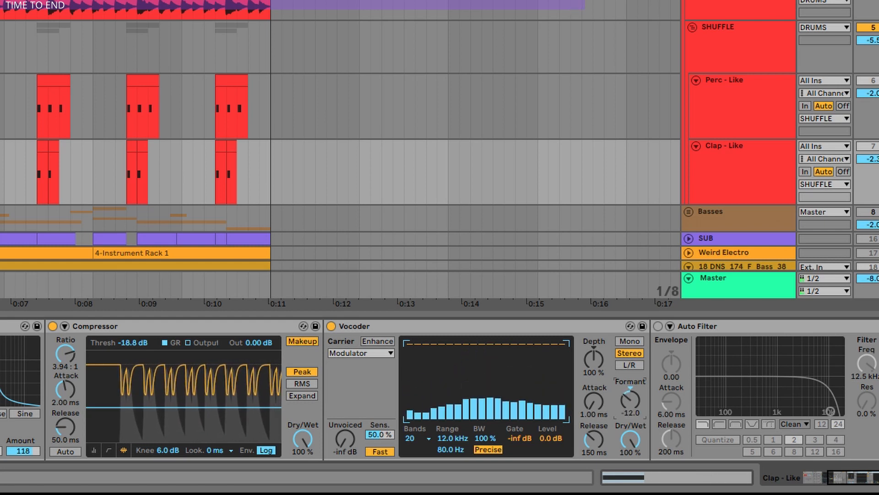
pyautogui.hotkey('ctrl', 'z')
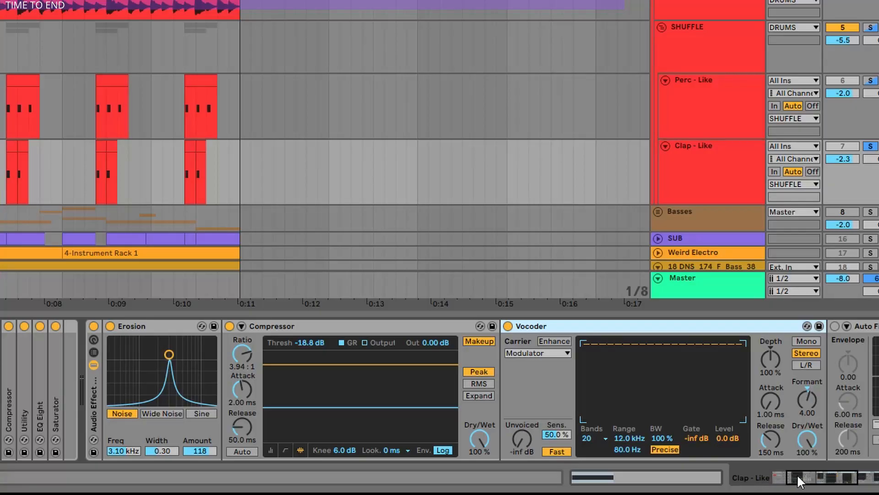
# Compare the clap sound with the Delay bypassed and active, and examine the EQ Eight and Delay at the end of the rack
pyautogui.moveTo(796, 474); pyautogui.dragTo(840, 457)
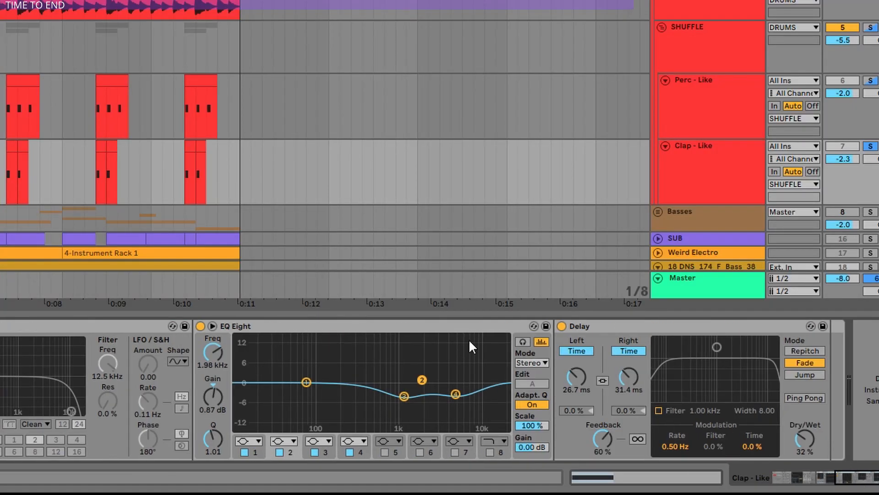
pyautogui.click(561, 326)
pyautogui.press('space')
pyautogui.click(561, 325)
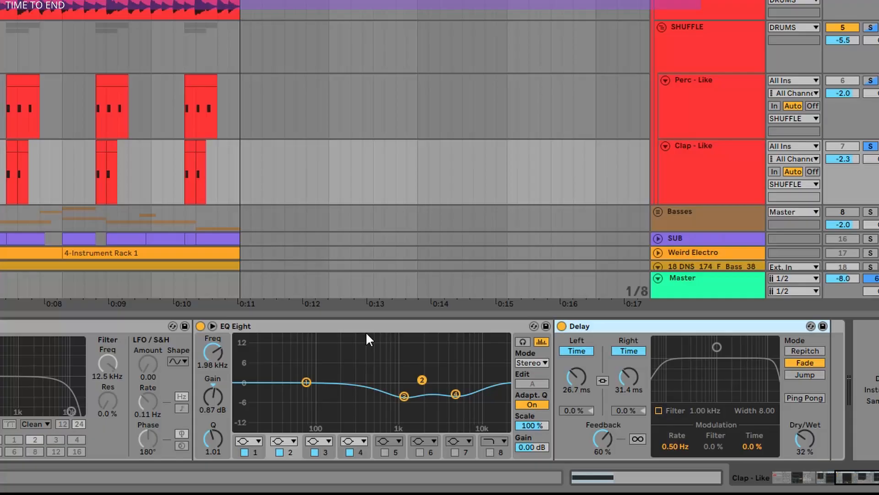
pyautogui.click(363, 331)
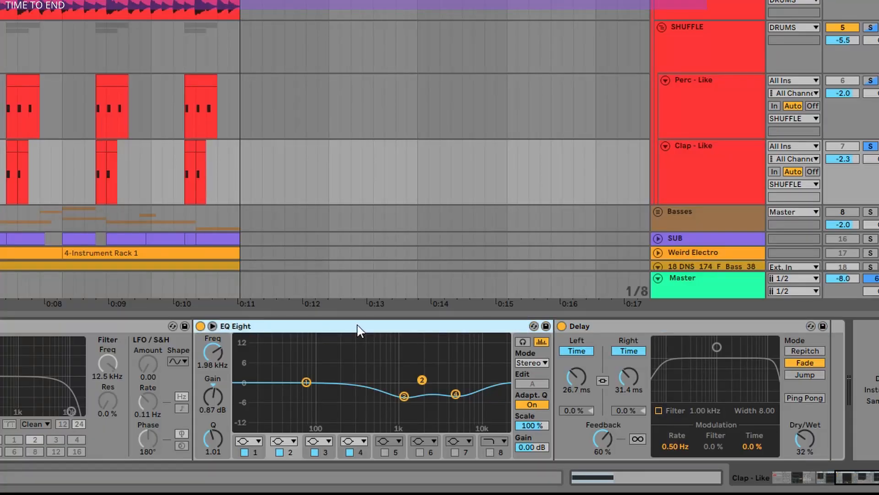
pyautogui.click(649, 328)
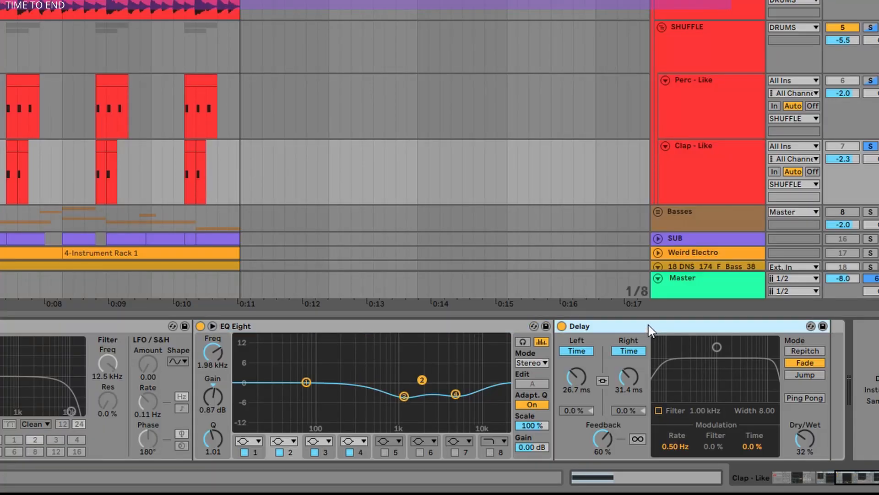